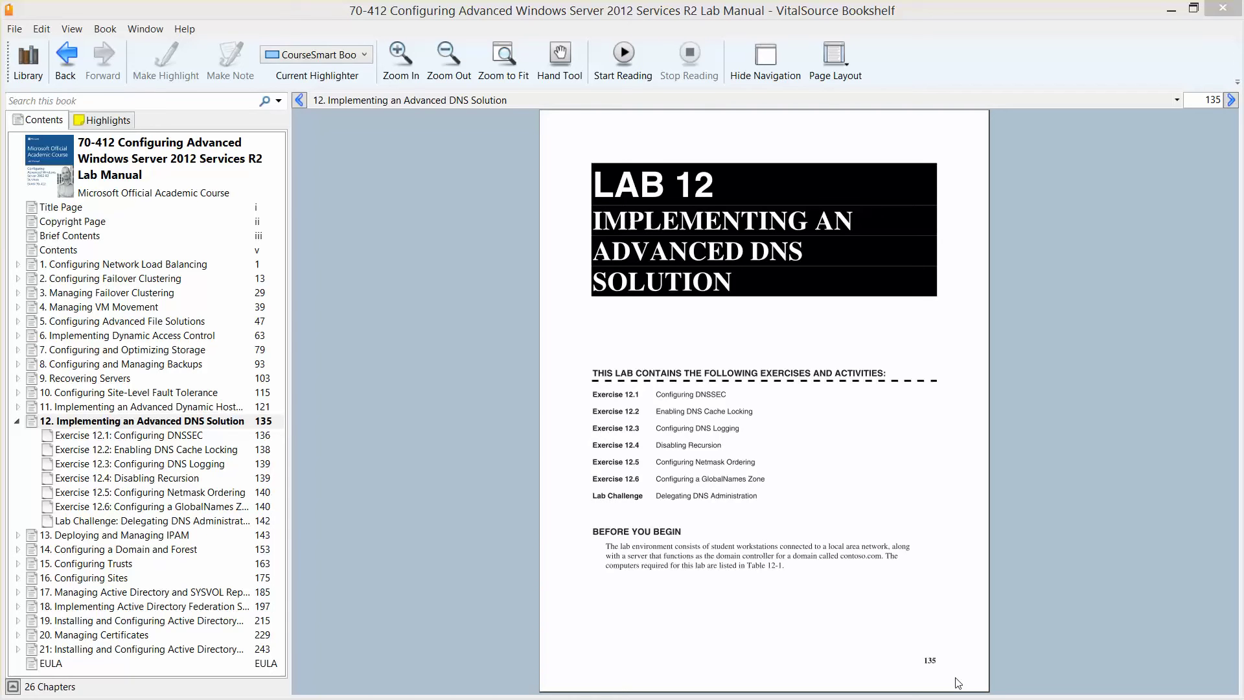
- Go to Exercise 12.1, Configuring DNSSEC, zoom in and scroll to its overview table on page 136
{"action": "left_click", "coordinate": [173, 437]}
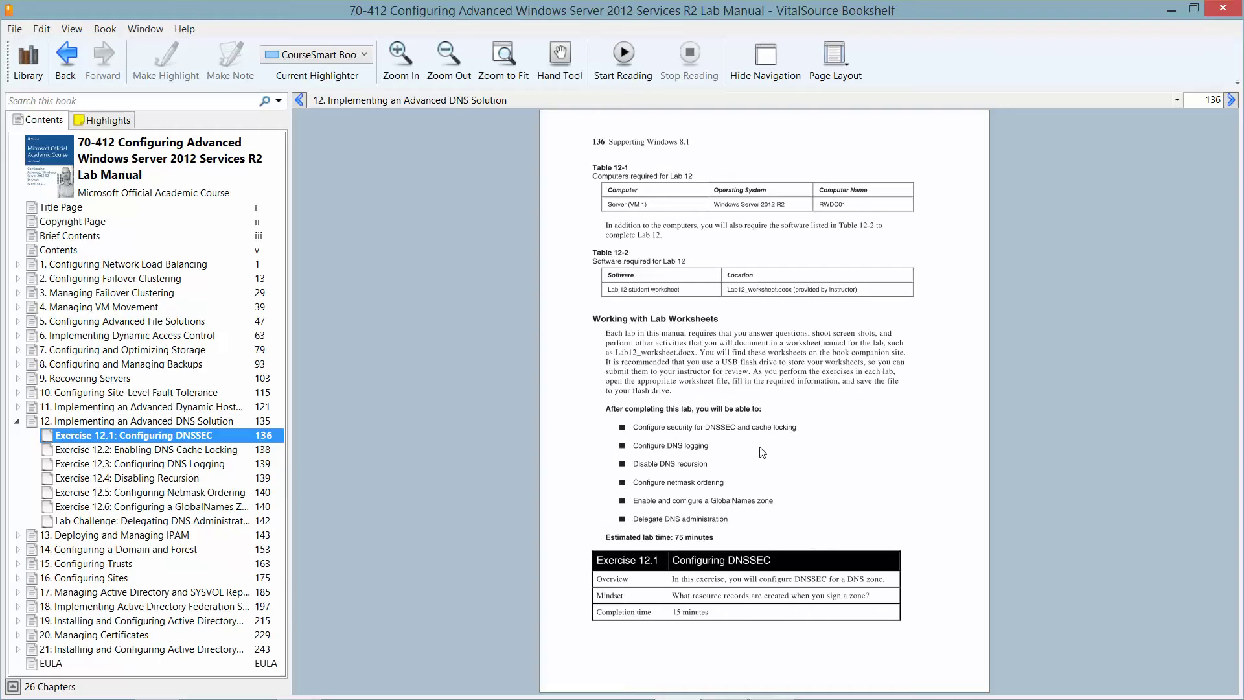
{"action": "left_click", "coordinate": [399, 51]}
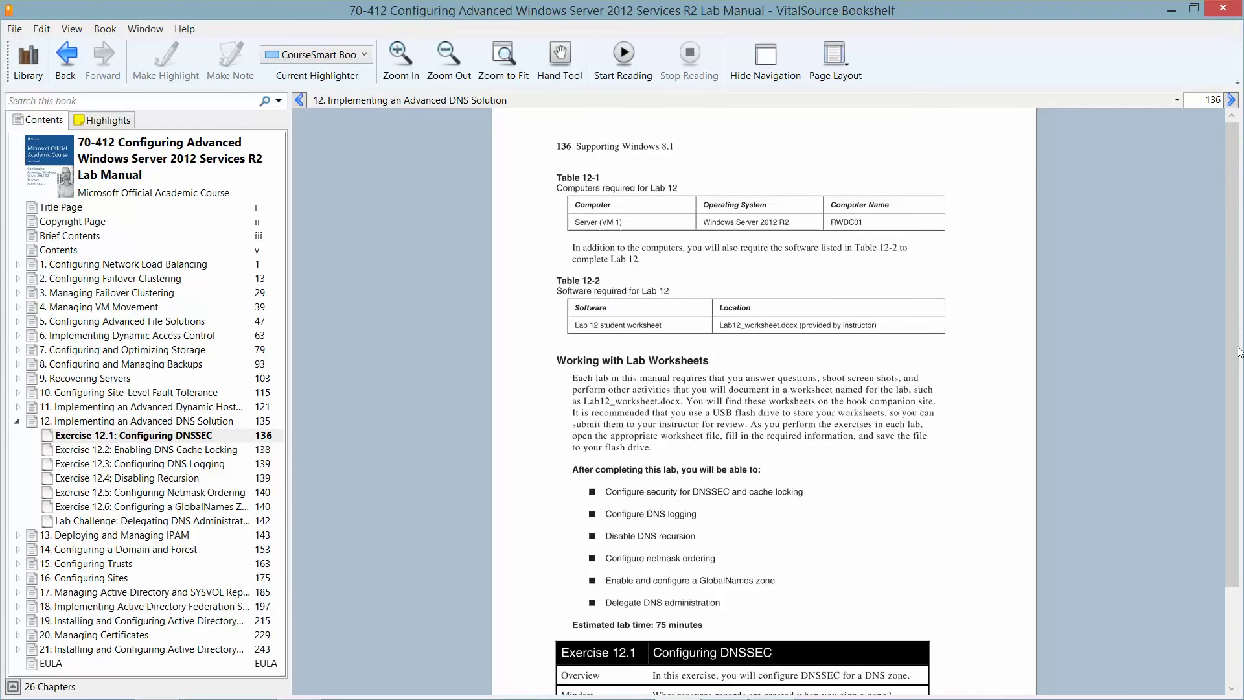
{"action": "scroll", "coordinate": [1235, 390], "scroll_direction": "down", "scroll_amount": 2}
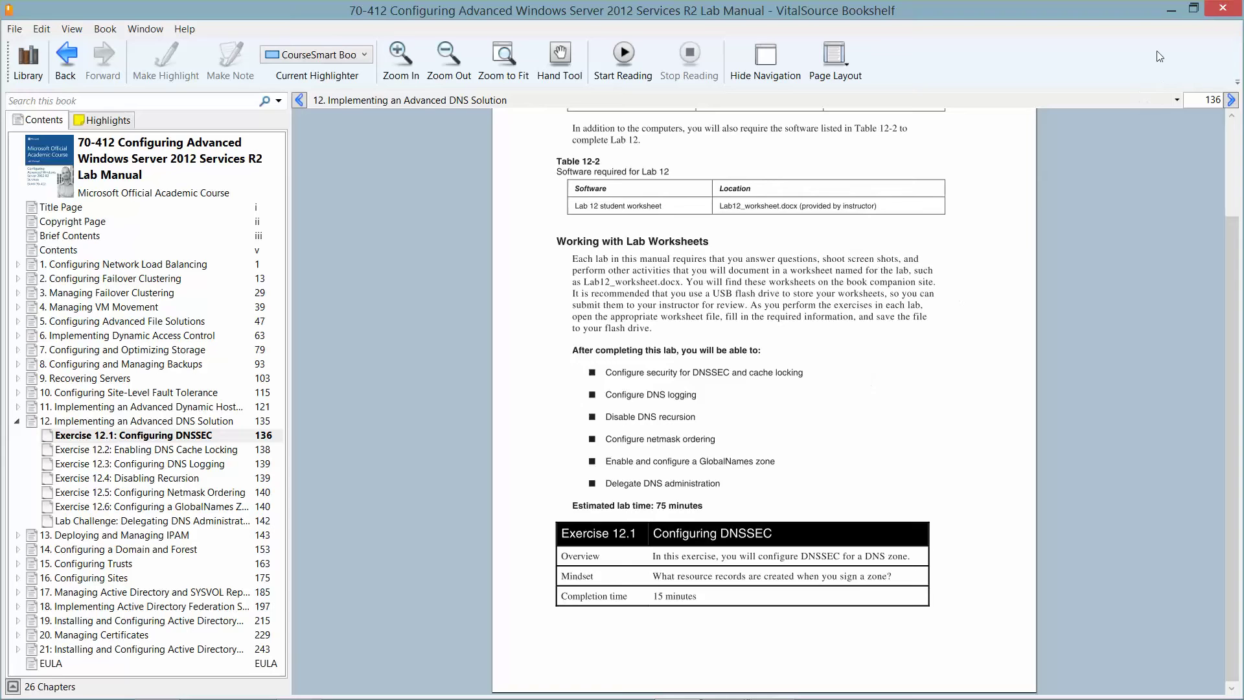
- Minimize Bookshelf, connect to Server01 and bring up the RWDC01 VM's Server Manager dashboard
{"action": "left_click", "coordinate": [1166, 9]}
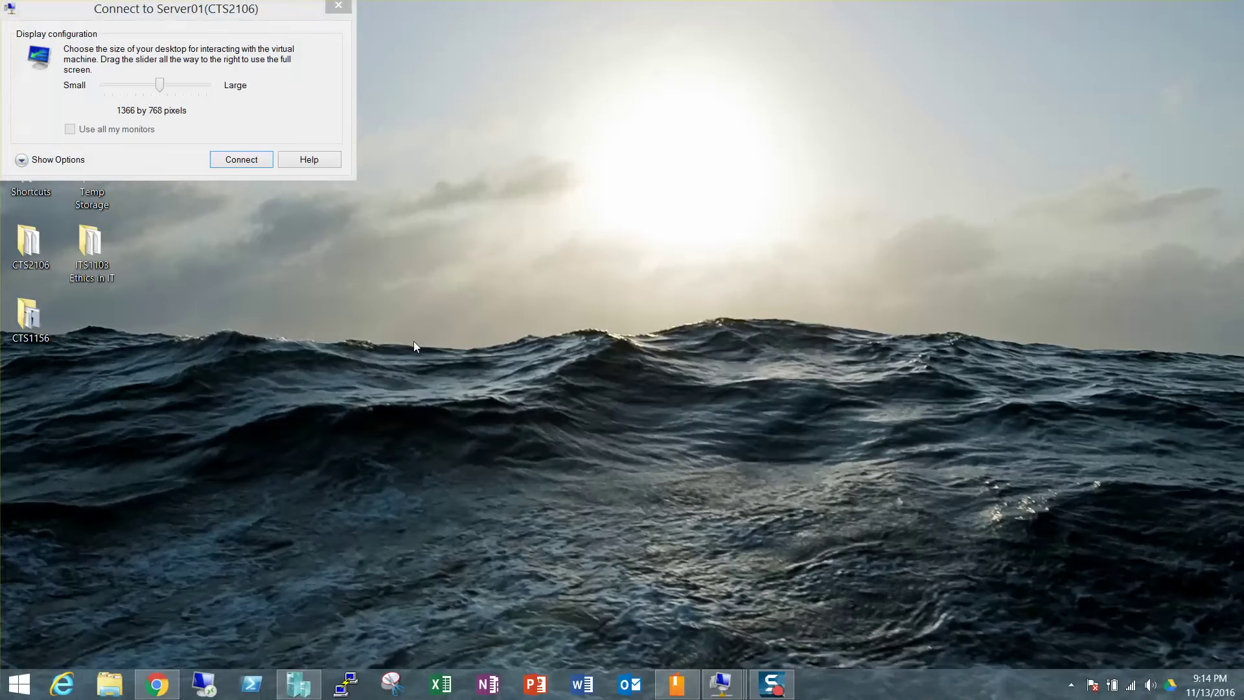
{"action": "left_click", "coordinate": [231, 163]}
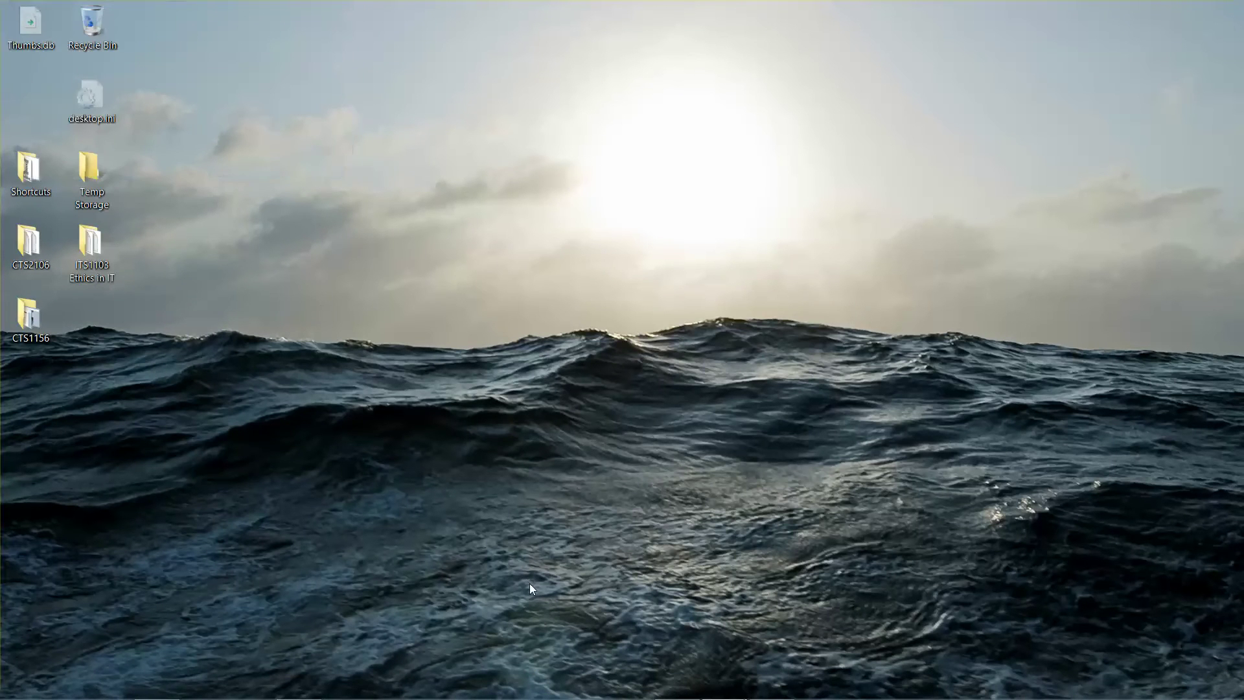
{"action": "mouse_move", "coordinate": [722, 684]}
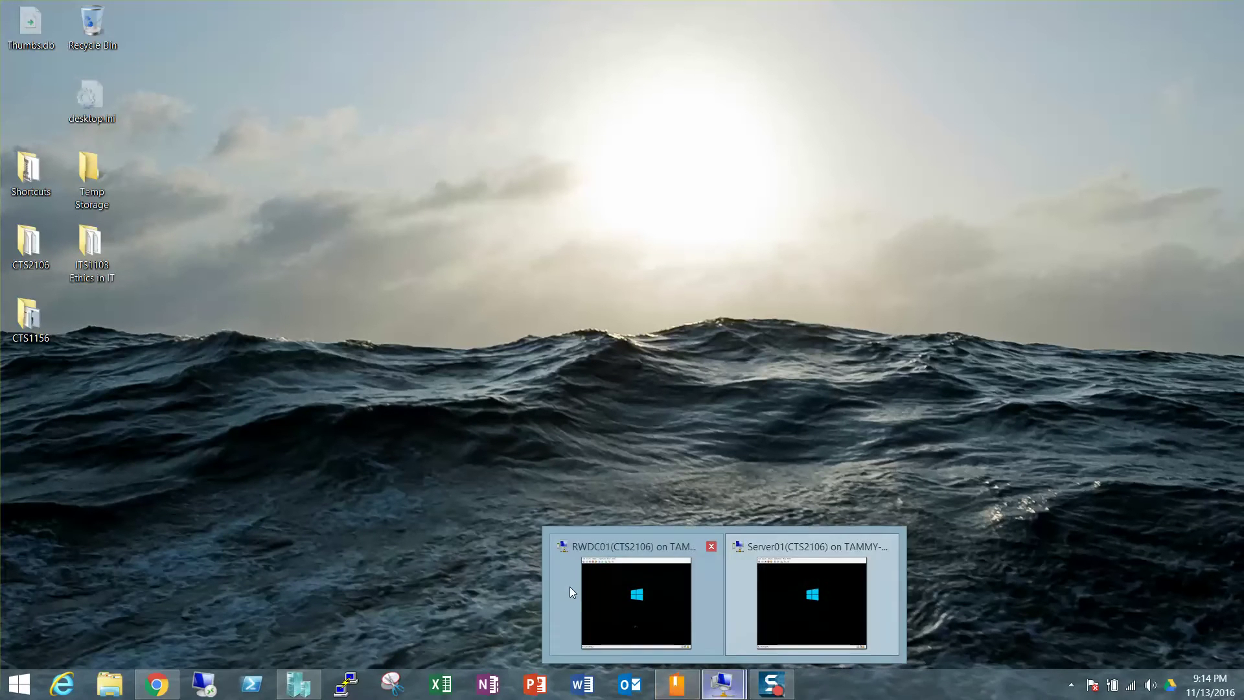
{"action": "left_click", "coordinate": [595, 596]}
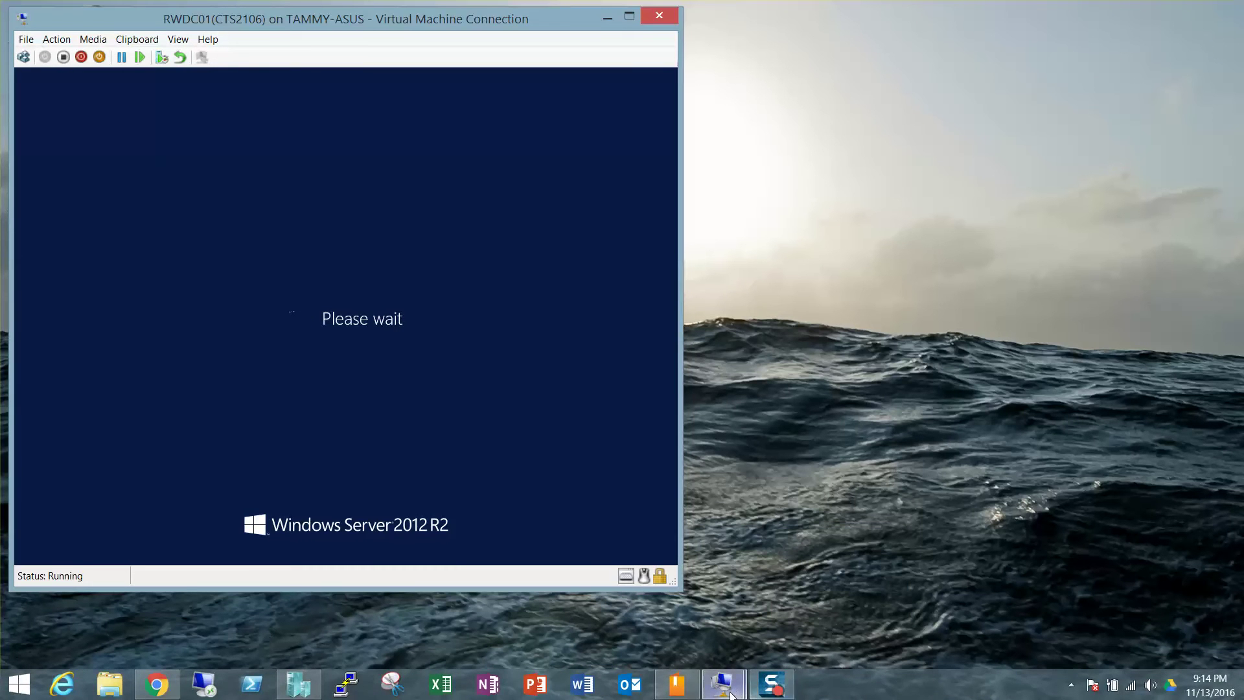
{"action": "mouse_move", "coordinate": [738, 686]}
{"action": "left_click", "coordinate": [793, 616]}
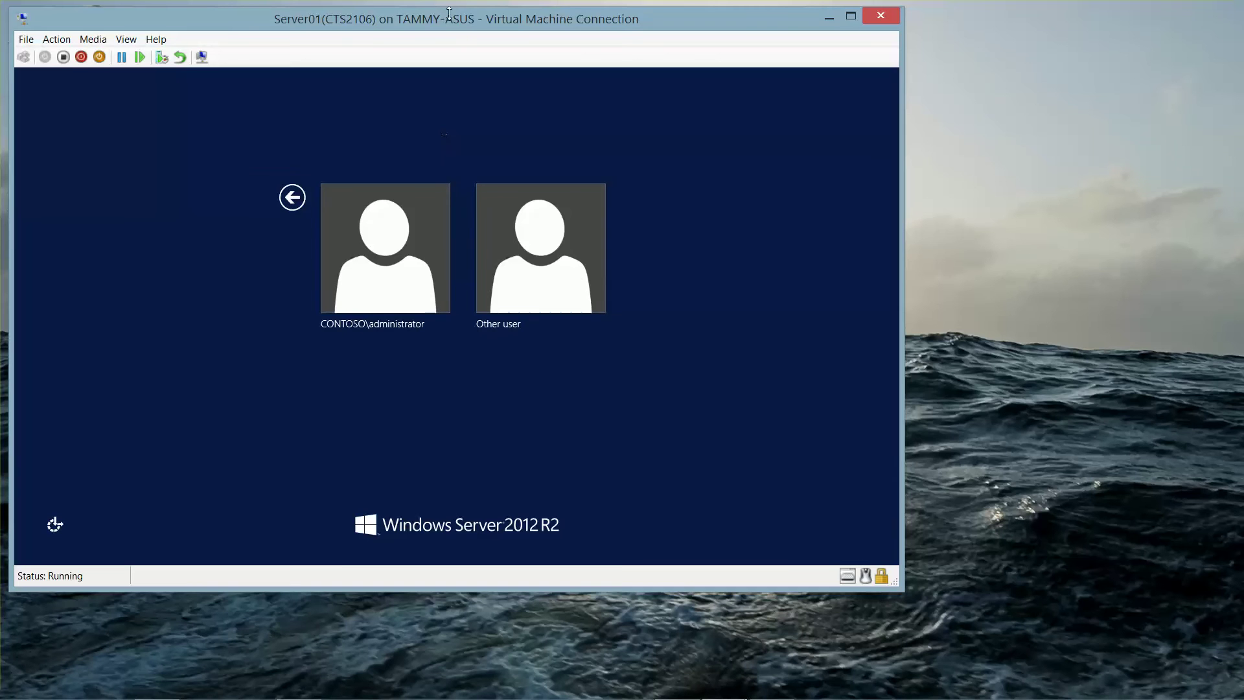
{"action": "left_click_drag", "start_coordinate": [444, 9], "coordinate": [810, 18]}
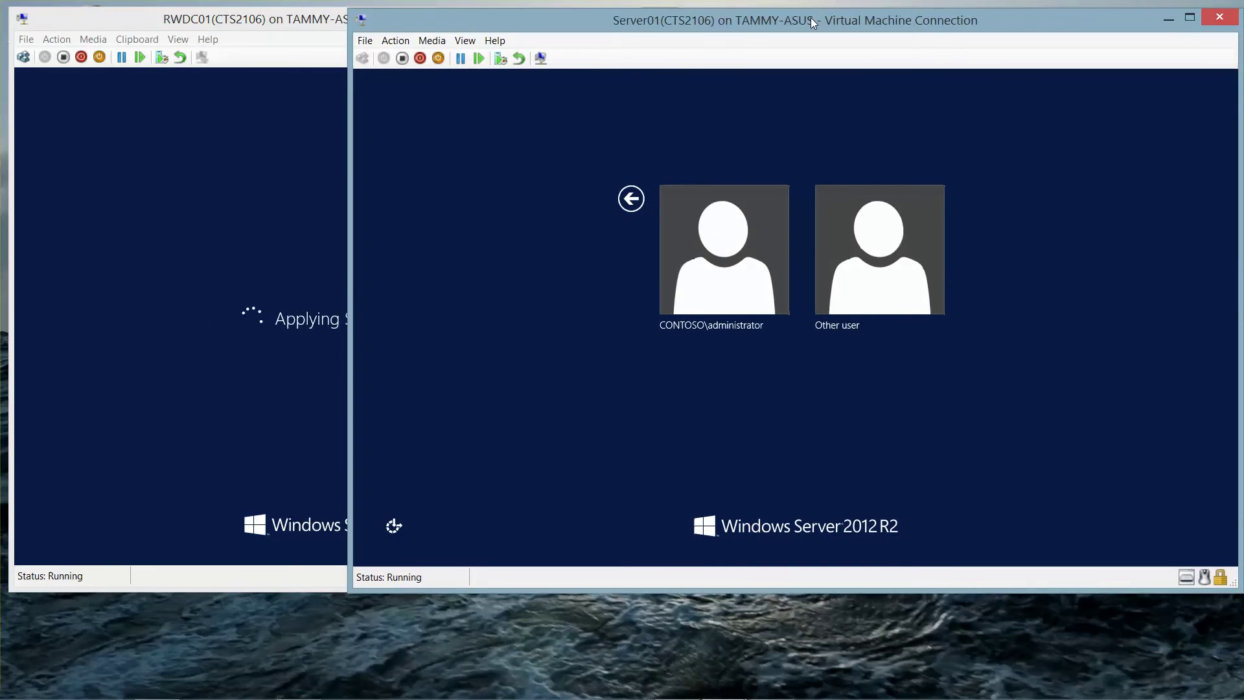
{"action": "mouse_move", "coordinate": [736, 688]}
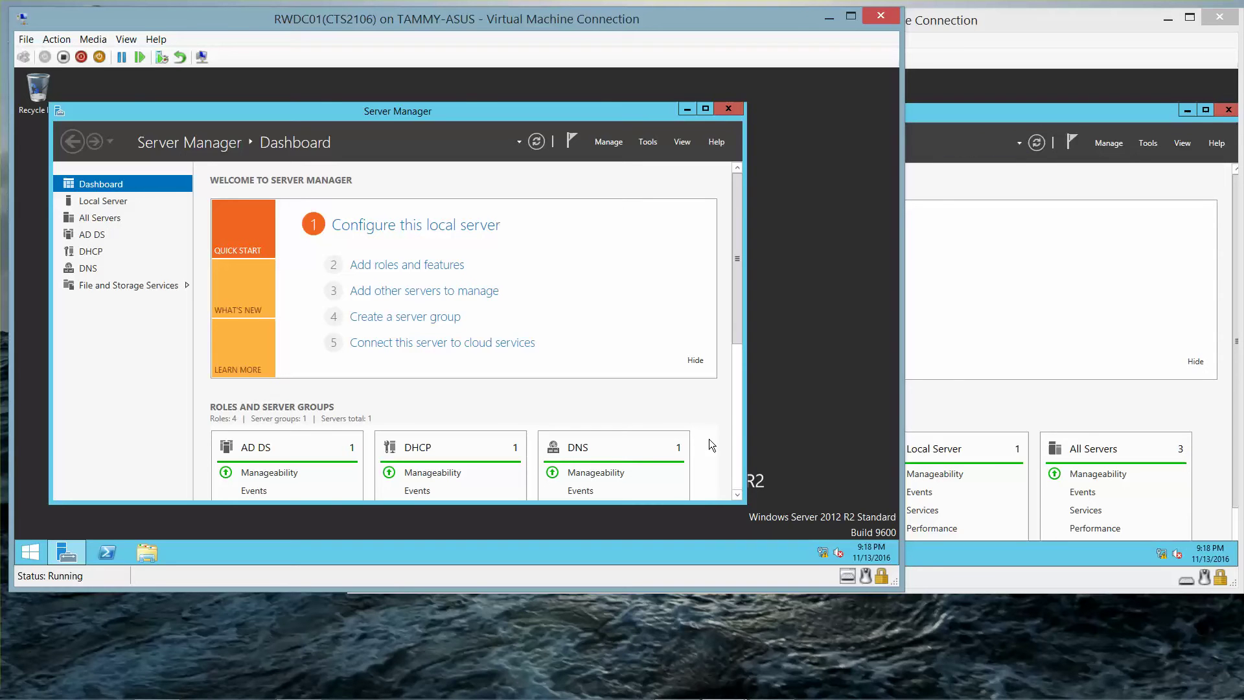
- Launch DNS Manager from Server Manager's Tools menu
{"action": "left_click", "coordinate": [648, 141]}
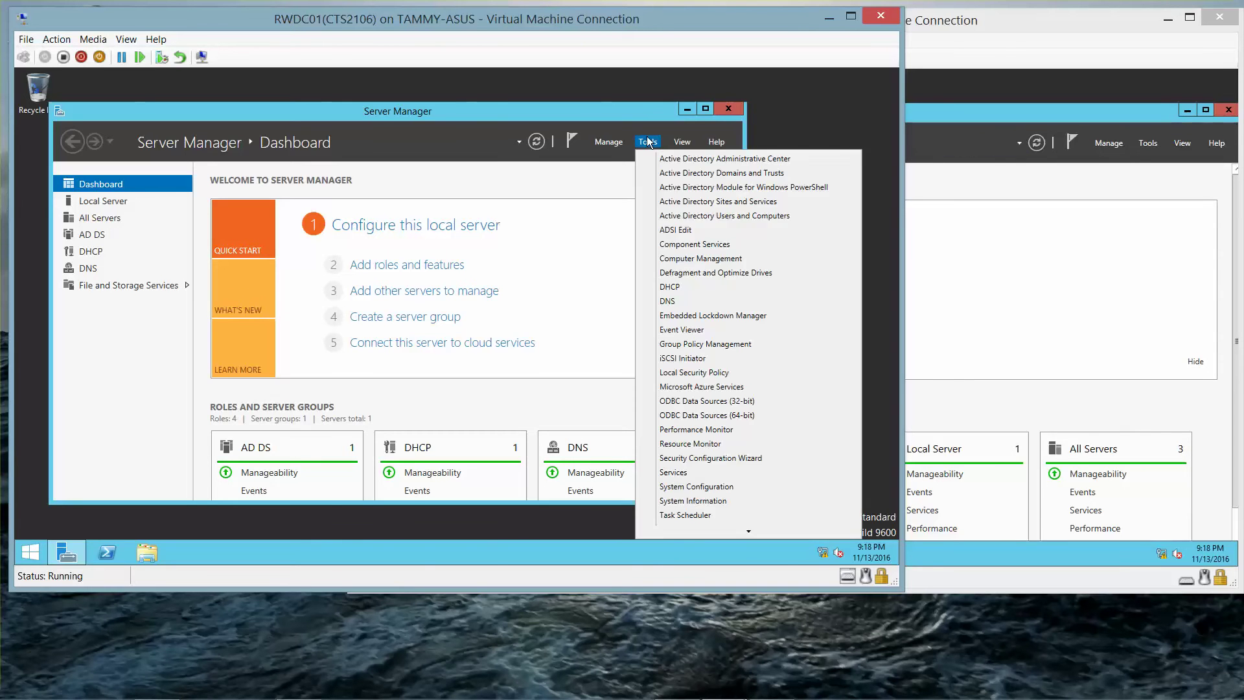
{"action": "left_click", "coordinate": [677, 302]}
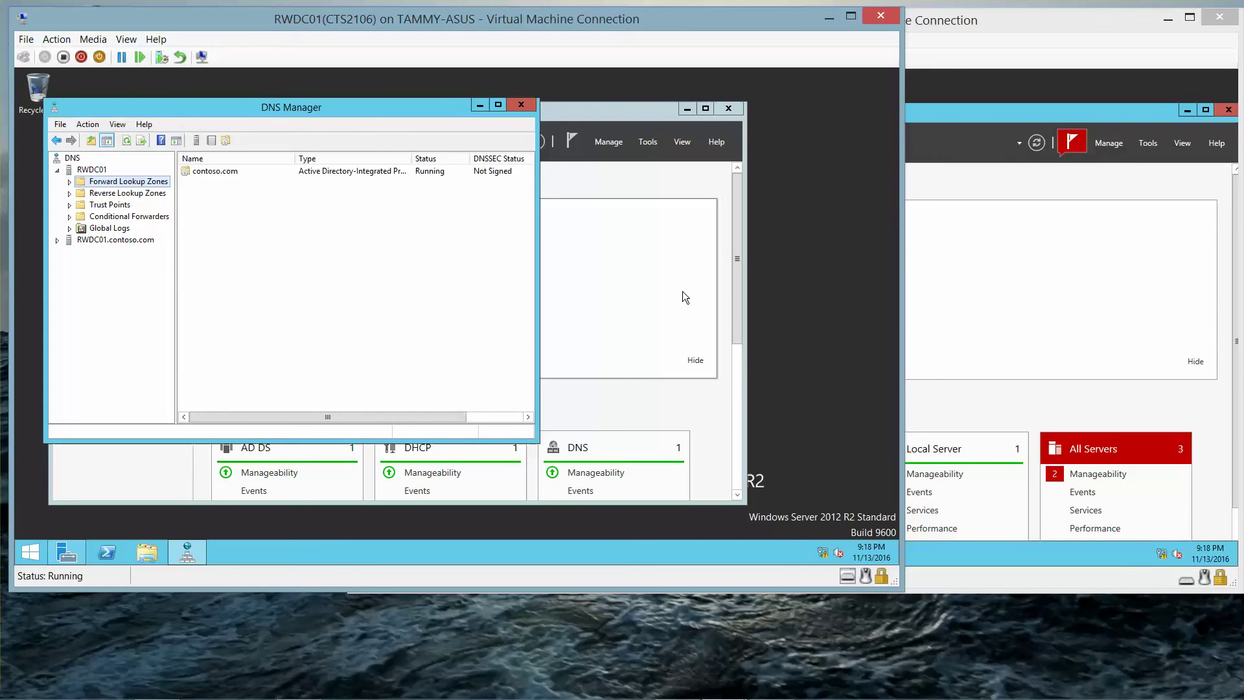
- Hide Server Manager and Server01, enlarge DNS Manager and its tree pane, and expand Forward Lookup Zones
{"action": "left_click", "coordinate": [688, 109]}
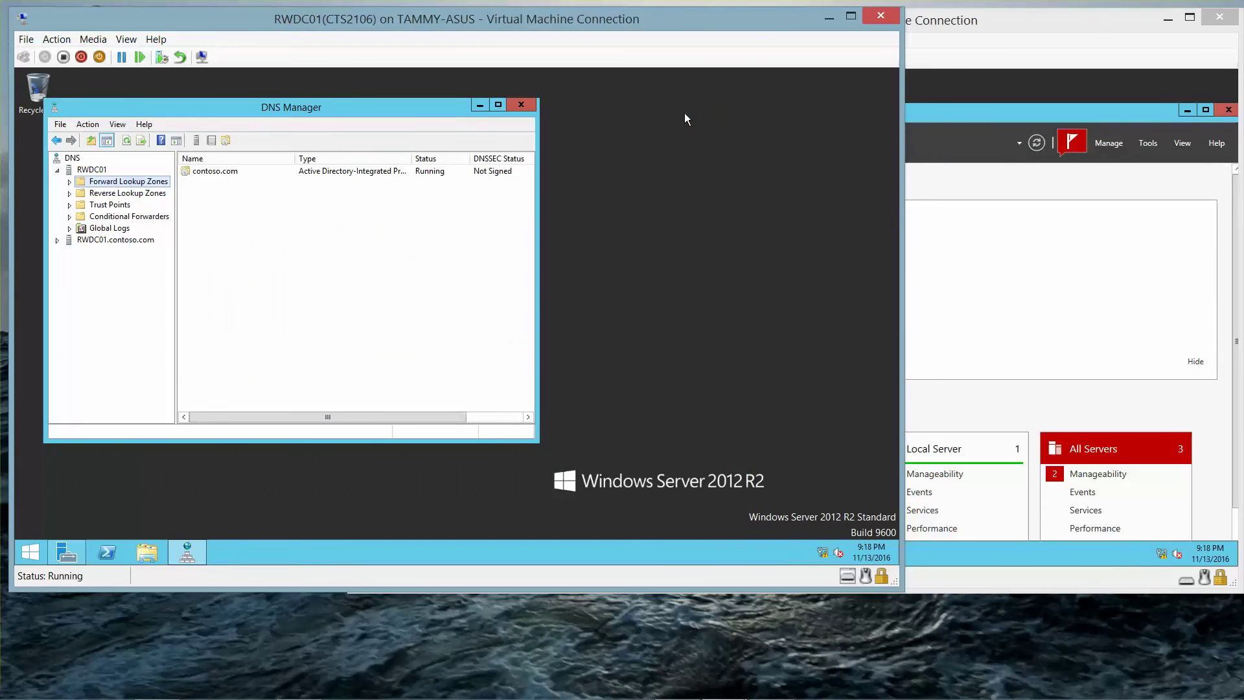
{"action": "left_click", "coordinate": [1165, 20]}
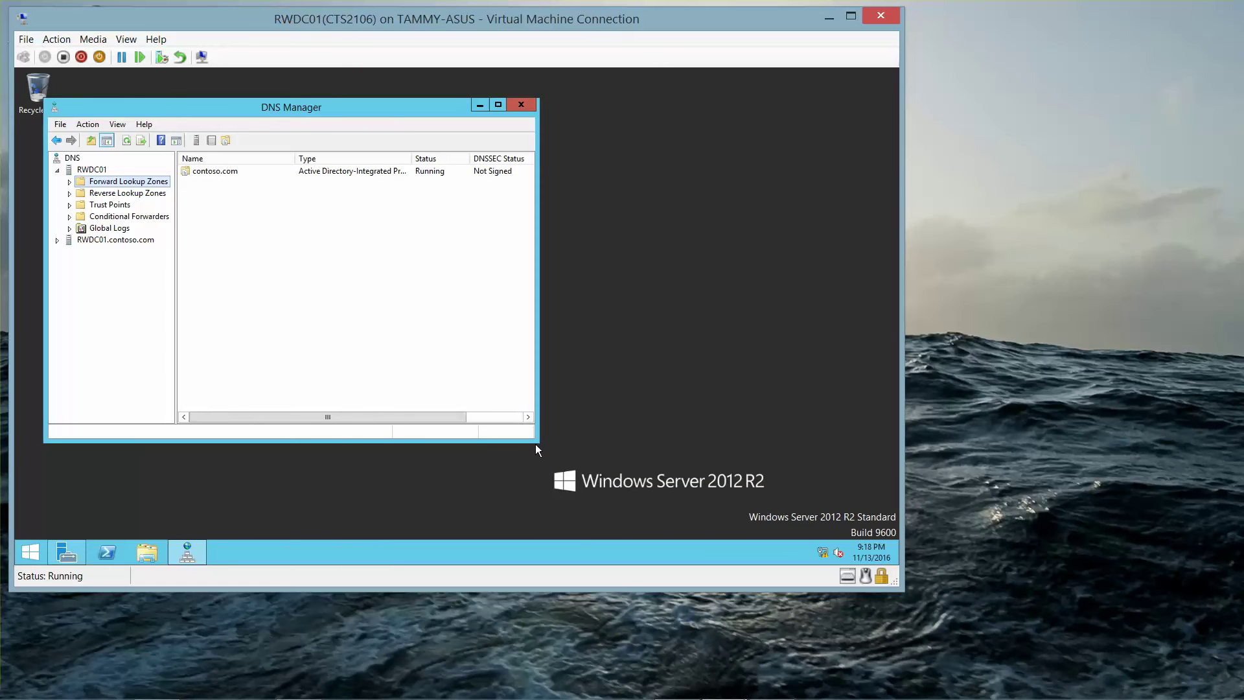
{"action": "left_click_drag", "start_coordinate": [538, 443], "coordinate": [740, 532]}
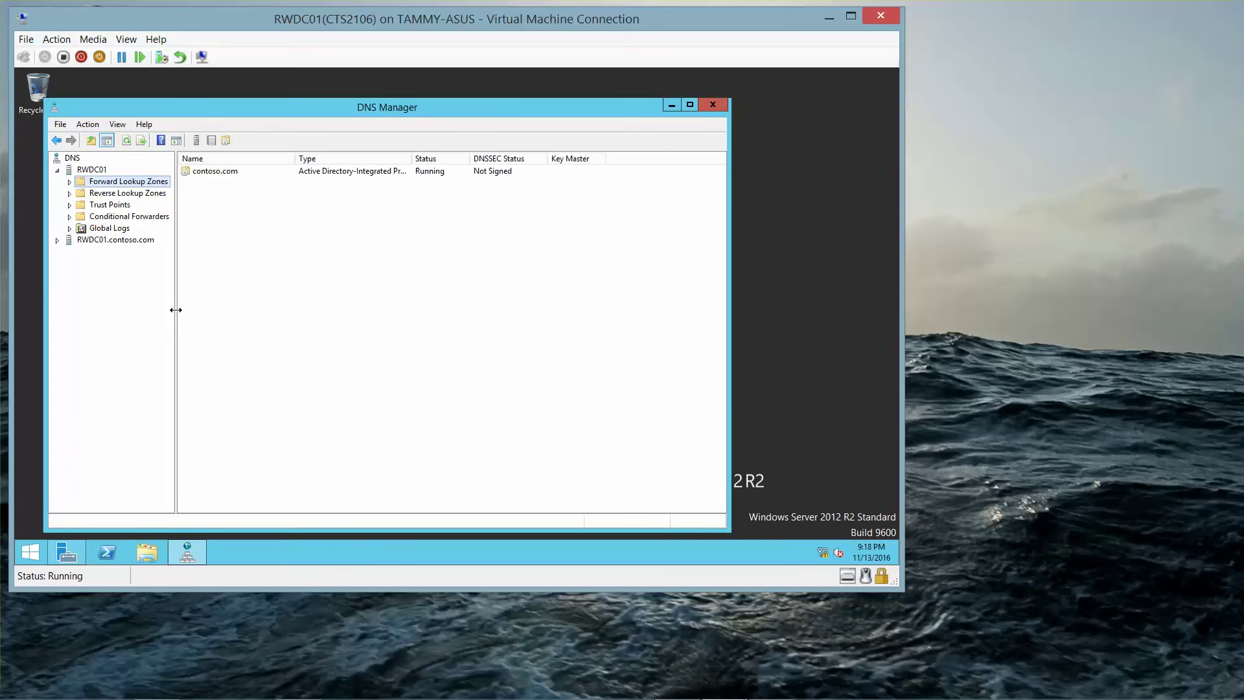
{"action": "left_click_drag", "start_coordinate": [176, 310], "coordinate": [278, 313]}
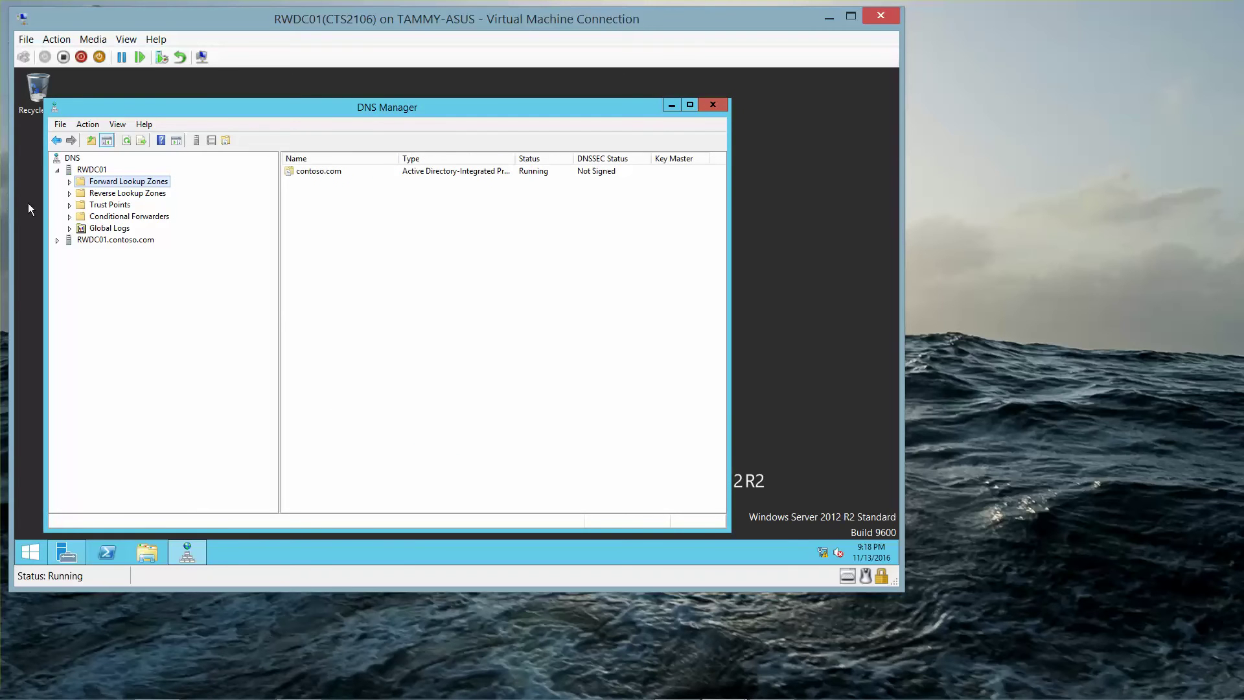
{"action": "left_click", "coordinate": [70, 182]}
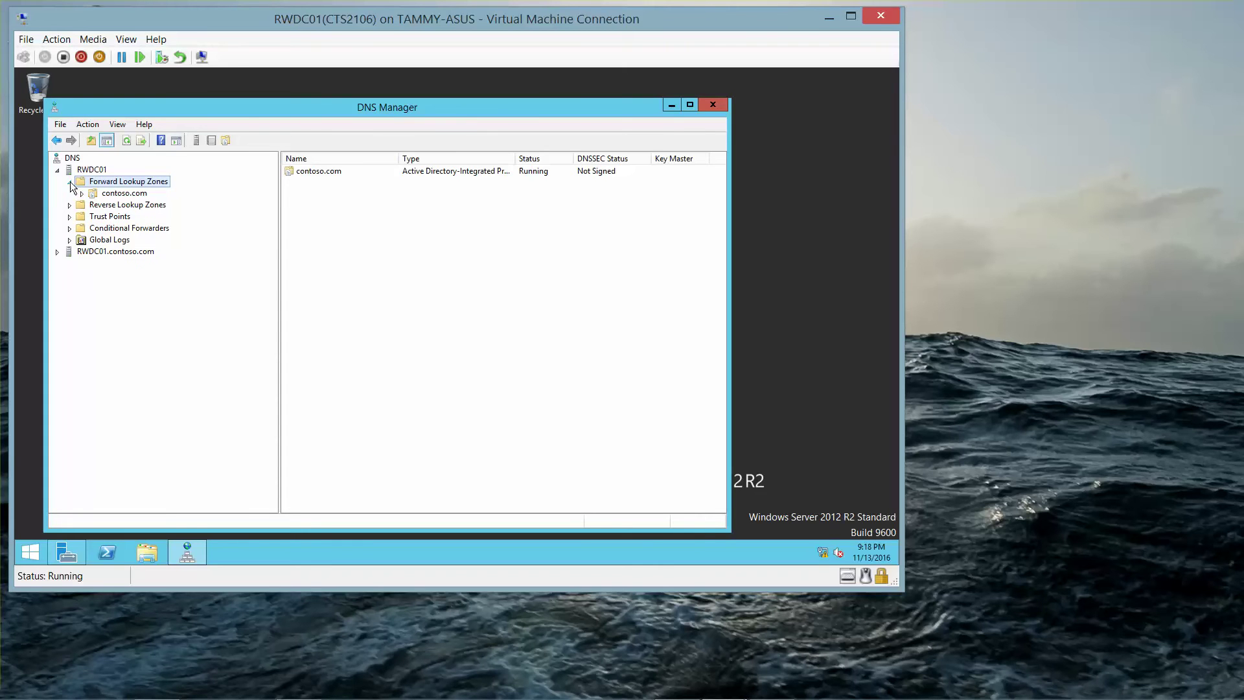
- Launch the Zone Signing Wizard for contoso.com via DNSSEC > Sign the Zone
{"action": "right_click", "coordinate": [116, 193]}
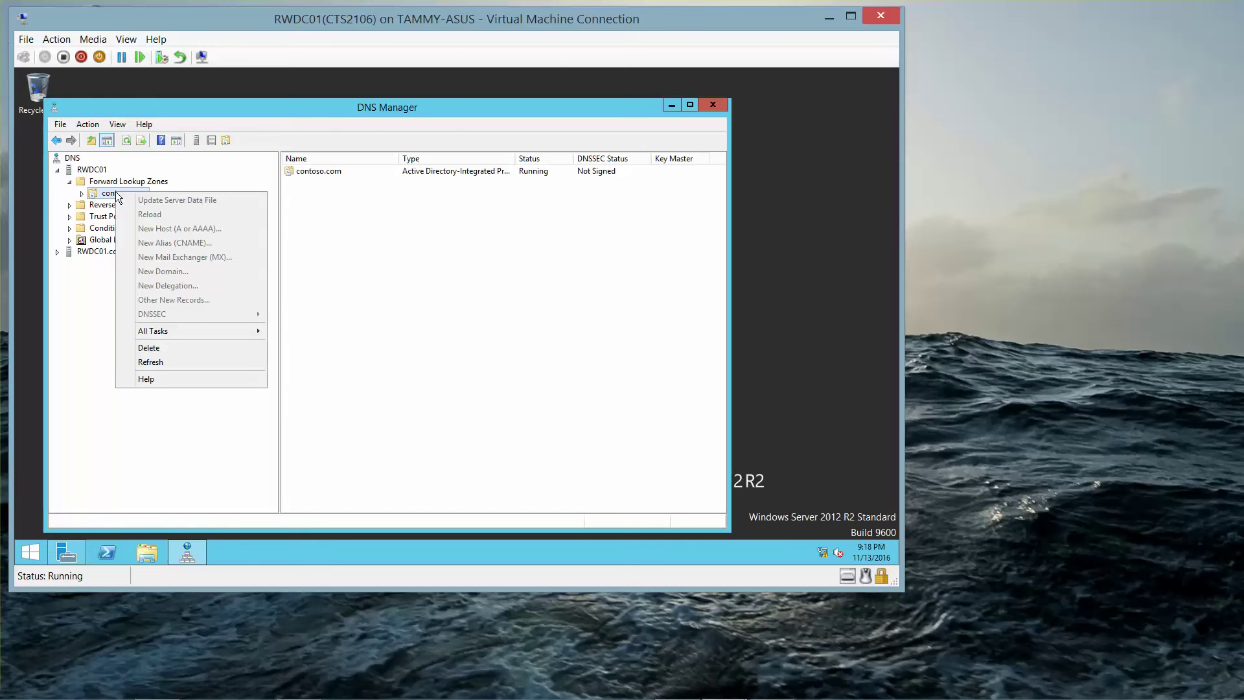
{"action": "left_click", "coordinate": [107, 194]}
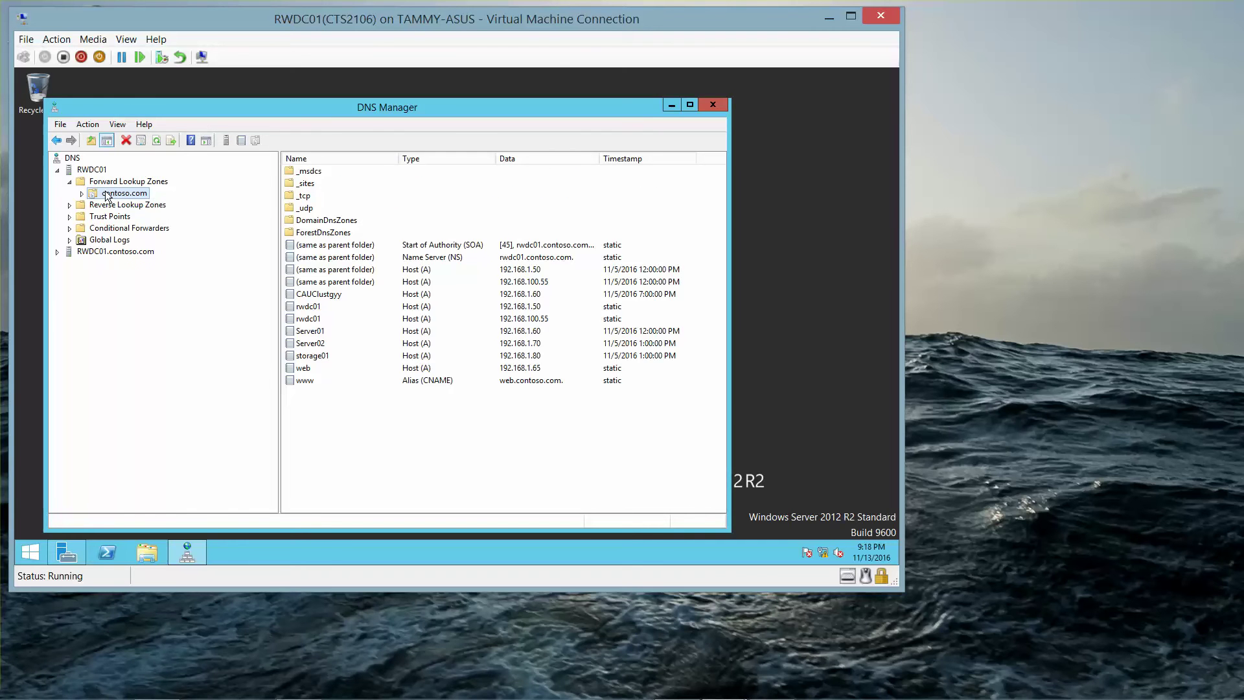
{"action": "right_click", "coordinate": [108, 194]}
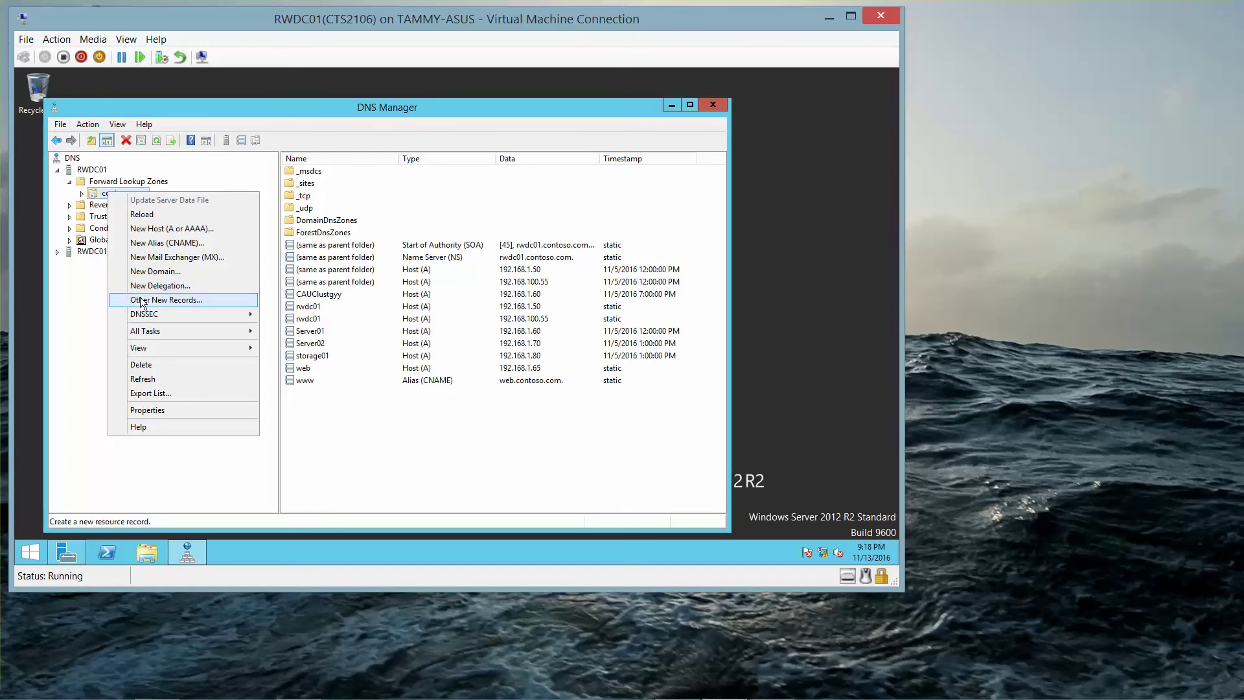
{"action": "mouse_move", "coordinate": [151, 314]}
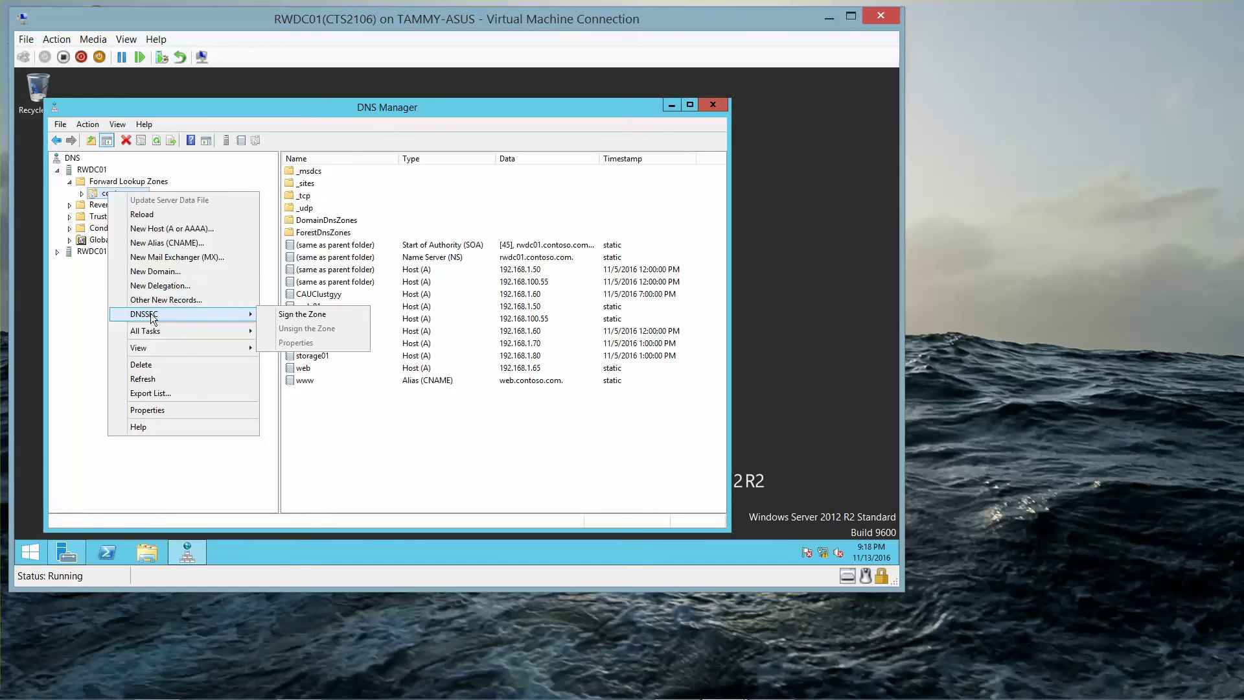
{"action": "left_click", "coordinate": [289, 315]}
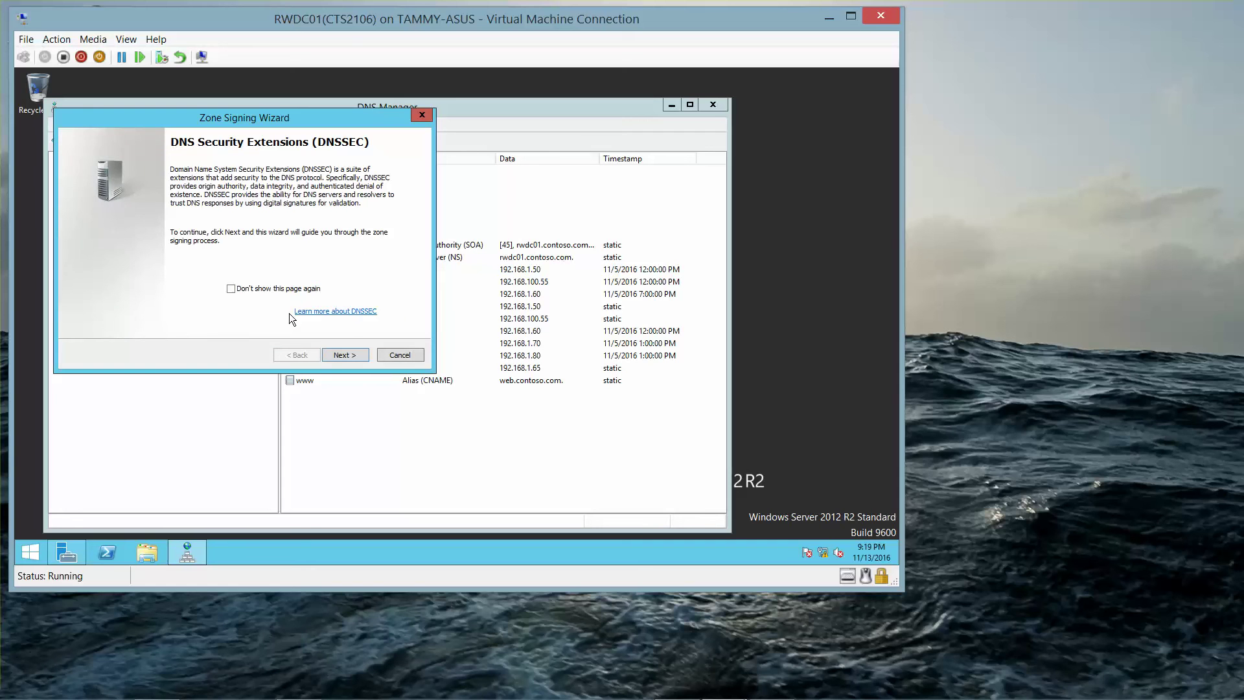
- Choose customized zone signing parameters with RWDC01 as Key Master, reaching the KSK page
{"action": "left_click", "coordinate": [336, 355]}
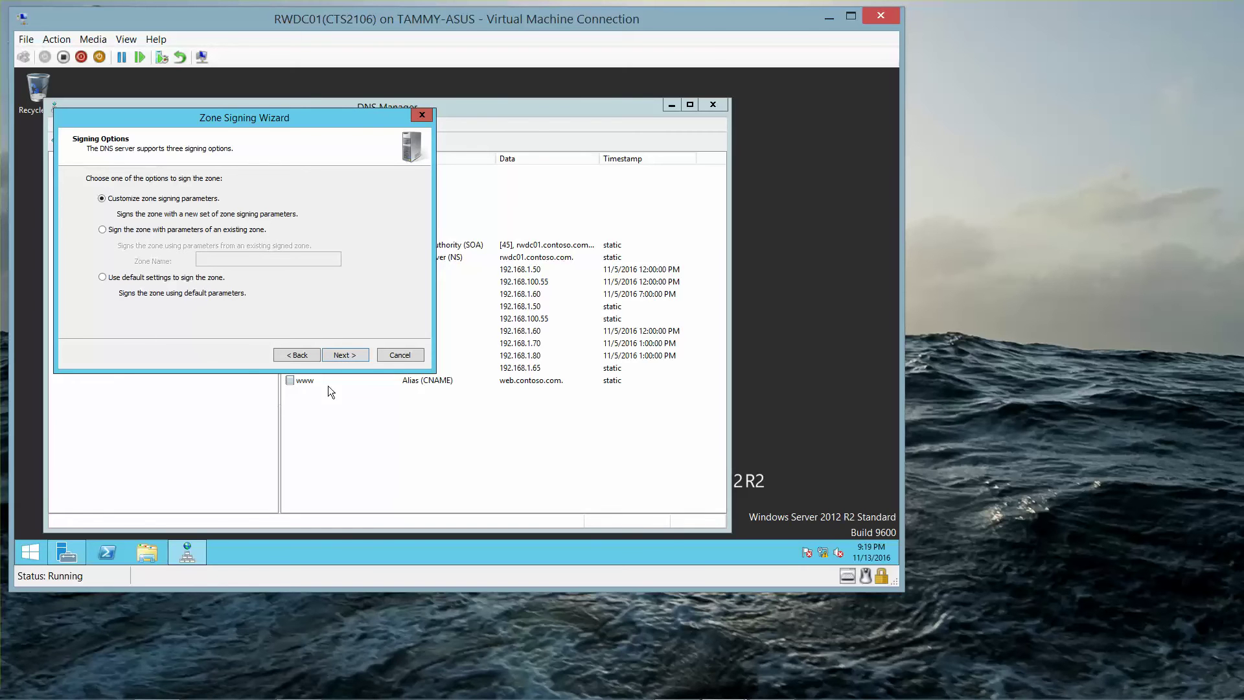
{"action": "left_click", "coordinate": [340, 355]}
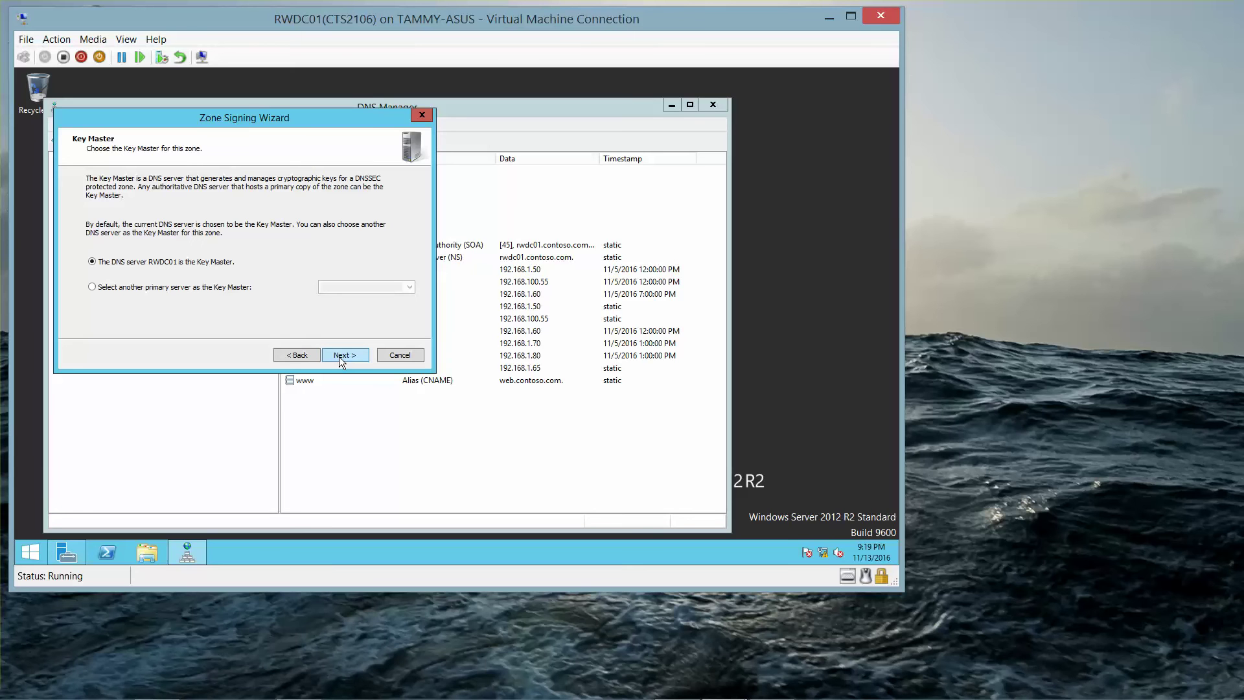
{"action": "left_click", "coordinate": [339, 355]}
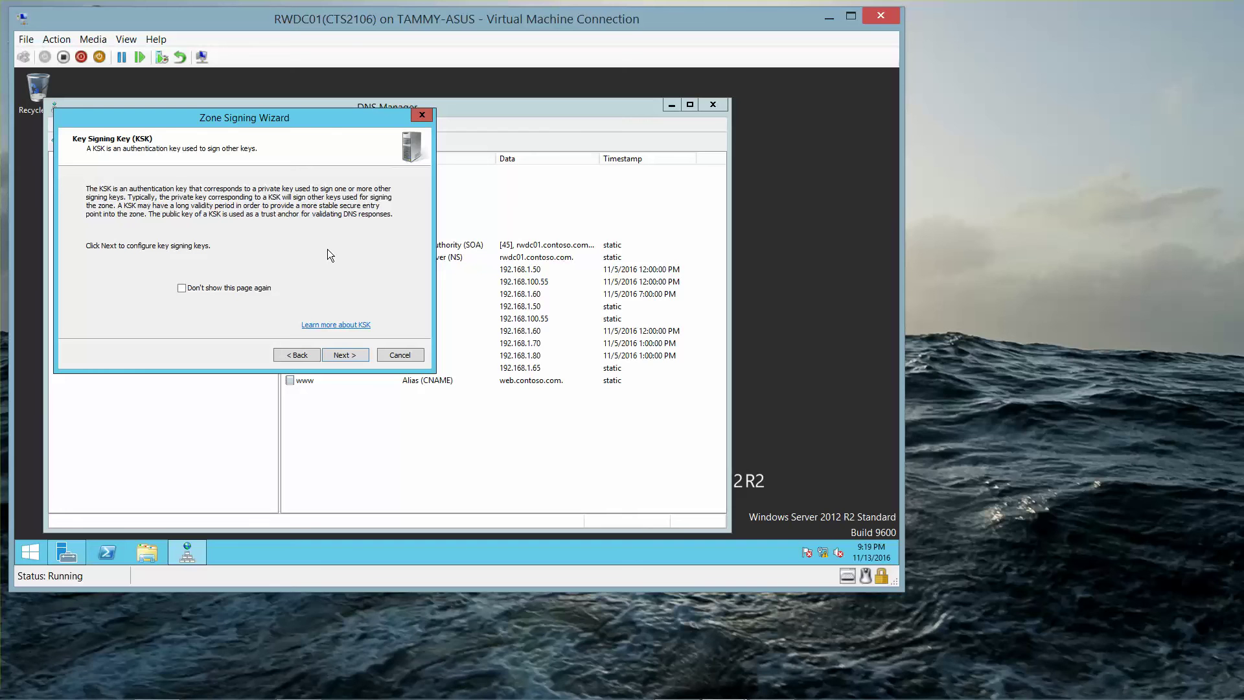
{"action": "left_click", "coordinate": [354, 354]}
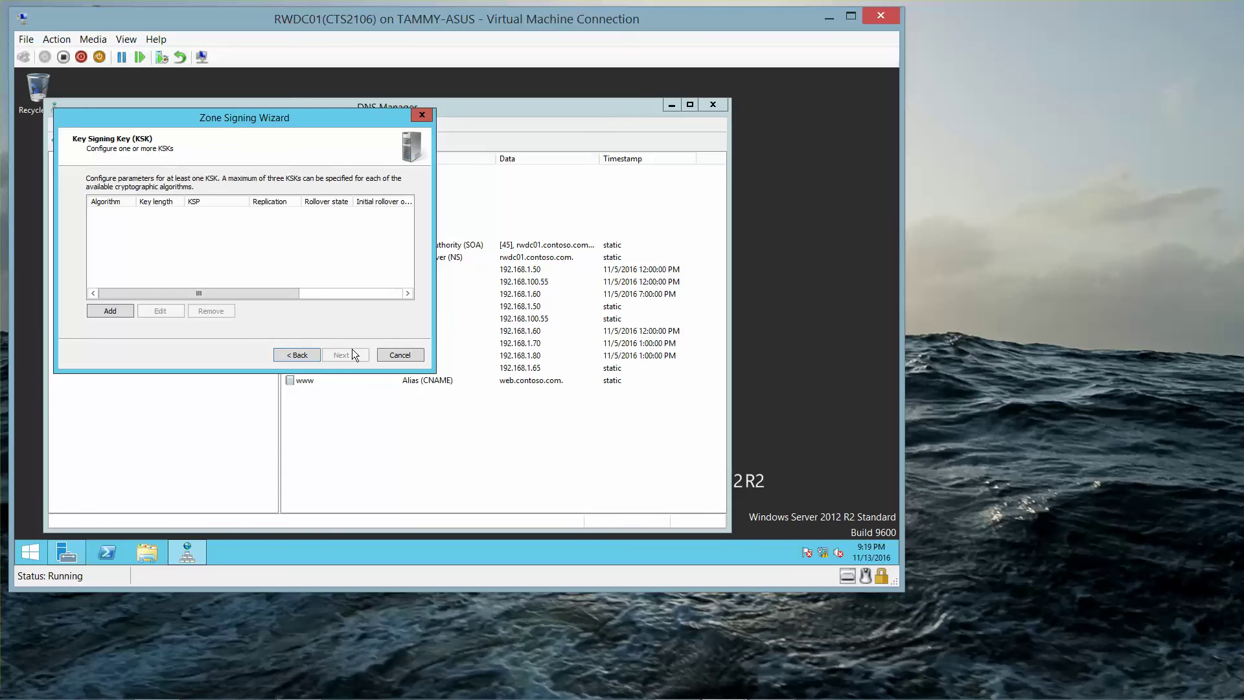
- Add a default 2048-bit RSA/SHA-256 key signing key and continue to the ZSK introduction
{"action": "left_click", "coordinate": [121, 316]}
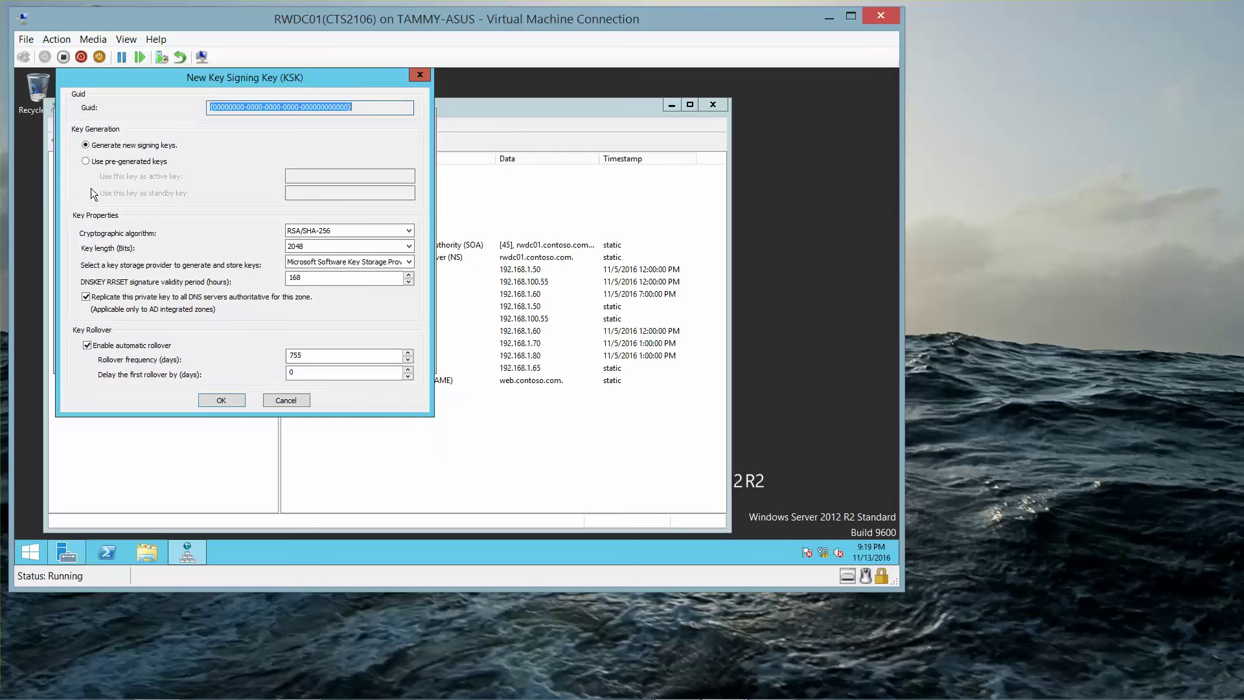
{"action": "left_click", "coordinate": [221, 400]}
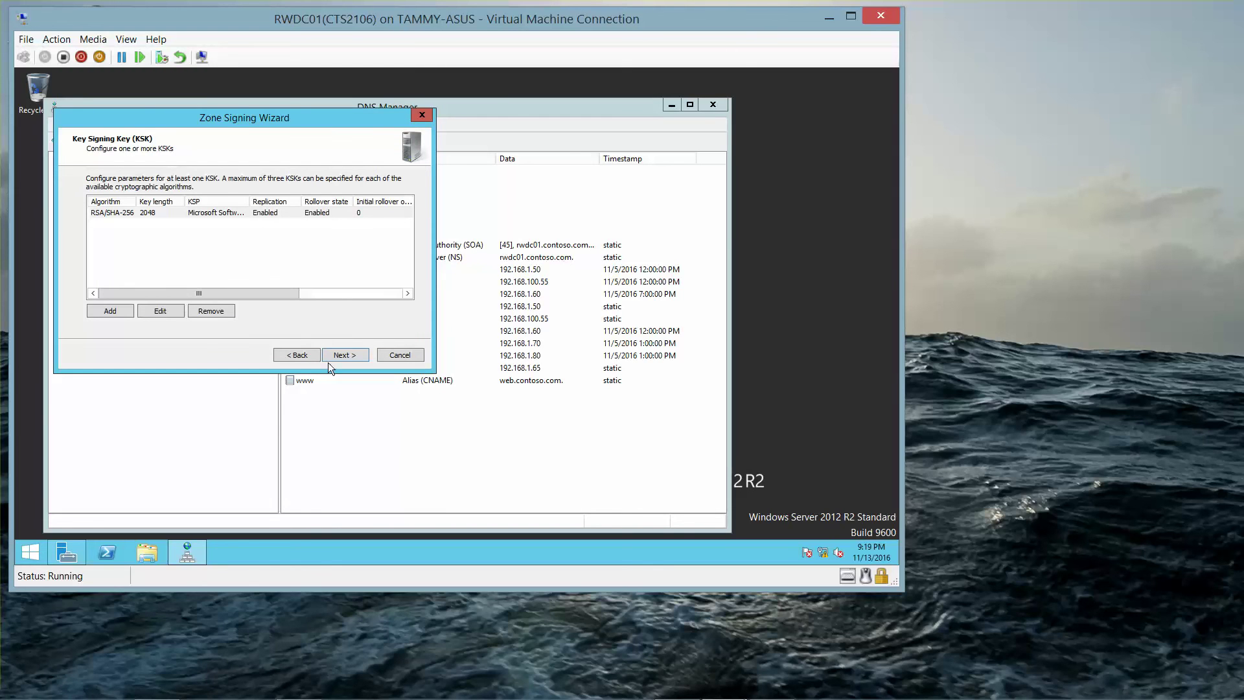
{"action": "left_click", "coordinate": [348, 355]}
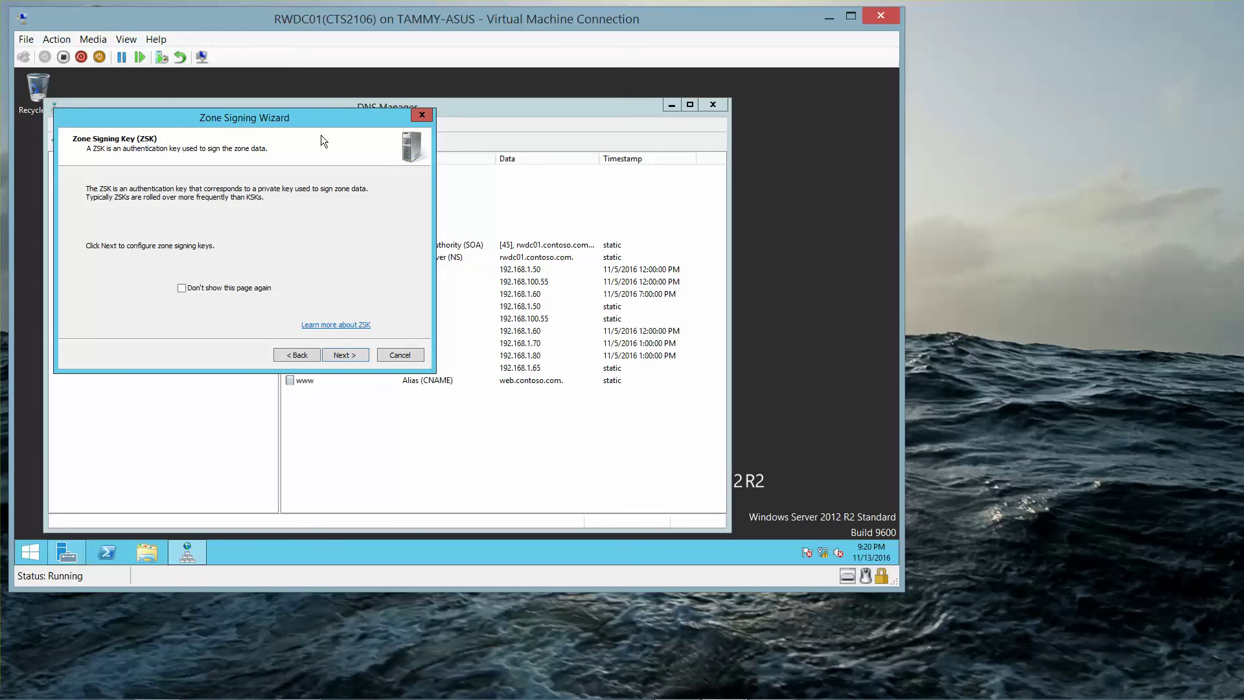
- Add a default 1024-bit RSA/SHA-256 zone signing key and continue to the NSEC page
{"action": "left_click", "coordinate": [352, 361]}
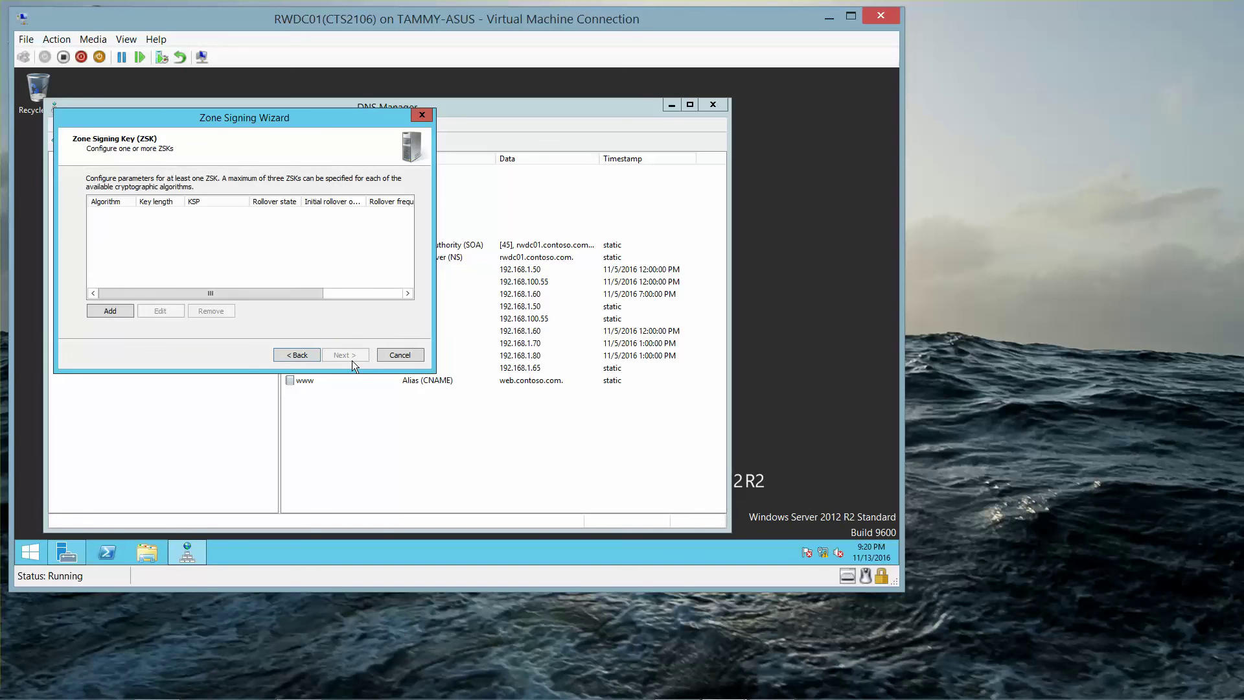
{"action": "left_click", "coordinate": [110, 312]}
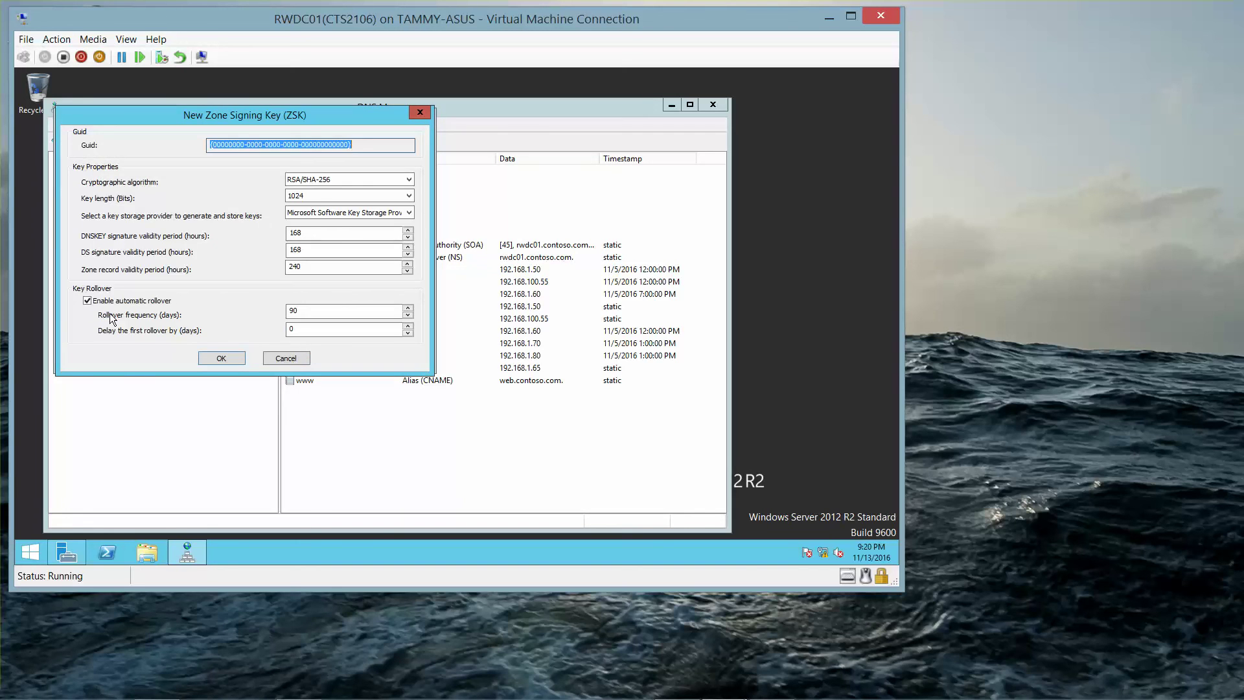
{"action": "left_click", "coordinate": [218, 359]}
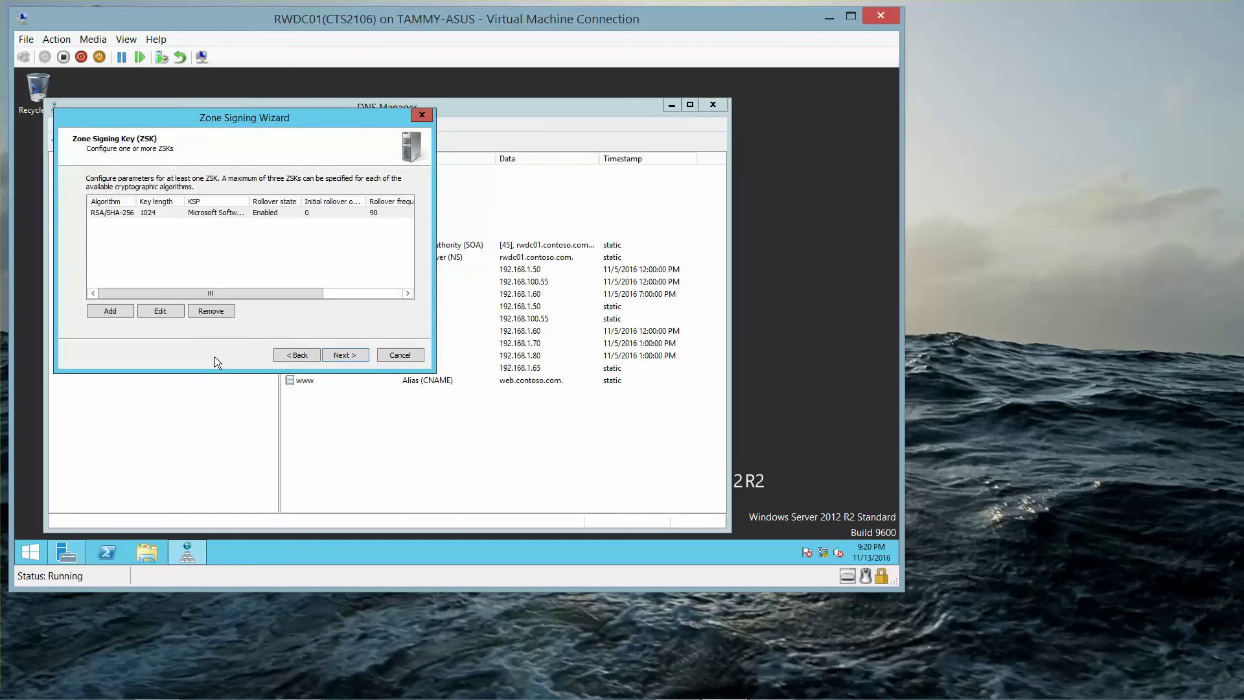
{"action": "left_click", "coordinate": [335, 354]}
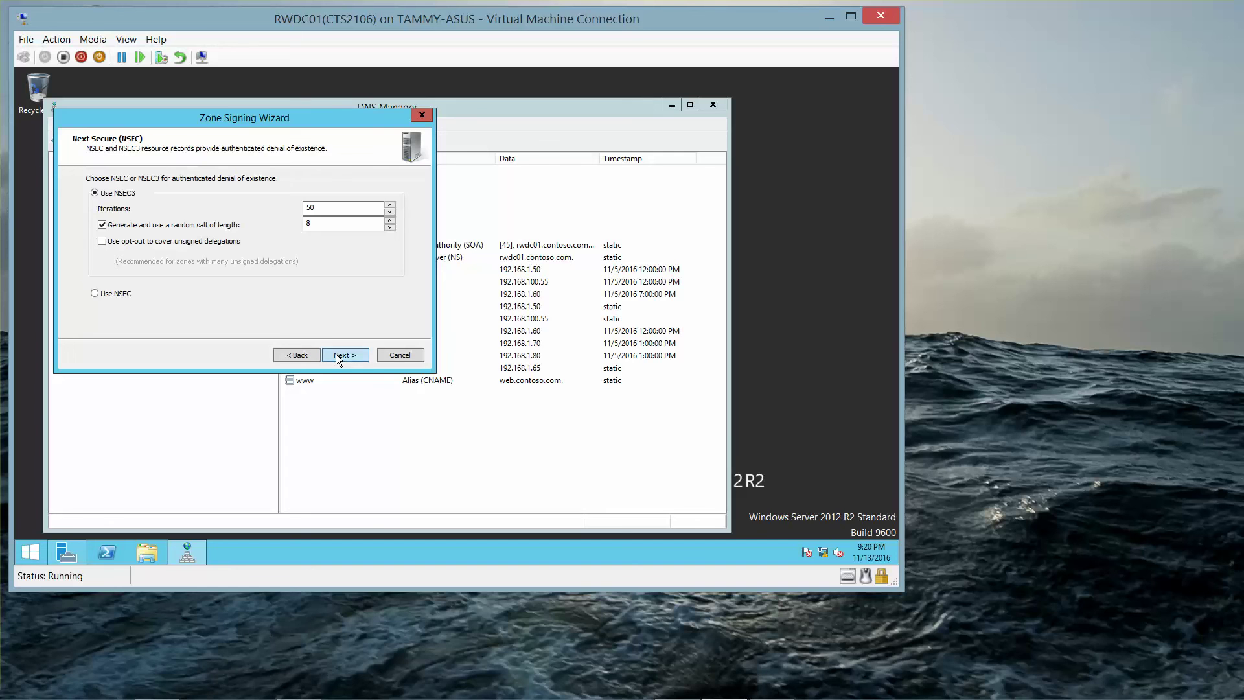
- Accept NSEC3, trust anchor and signing/polling defaults, sign contoso.com, and close the wizard
{"action": "left_click", "coordinate": [336, 354]}
{"action": "left_click", "coordinate": [335, 355]}
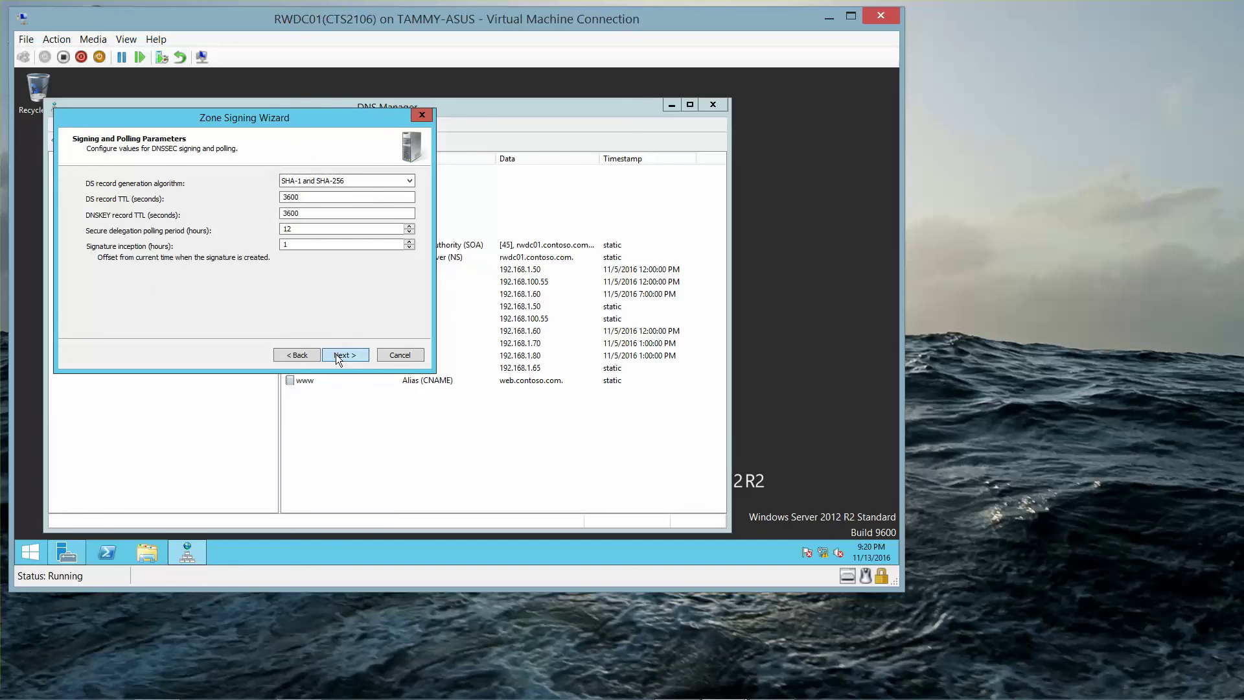
{"action": "left_click", "coordinate": [336, 354]}
{"action": "left_click", "coordinate": [335, 354]}
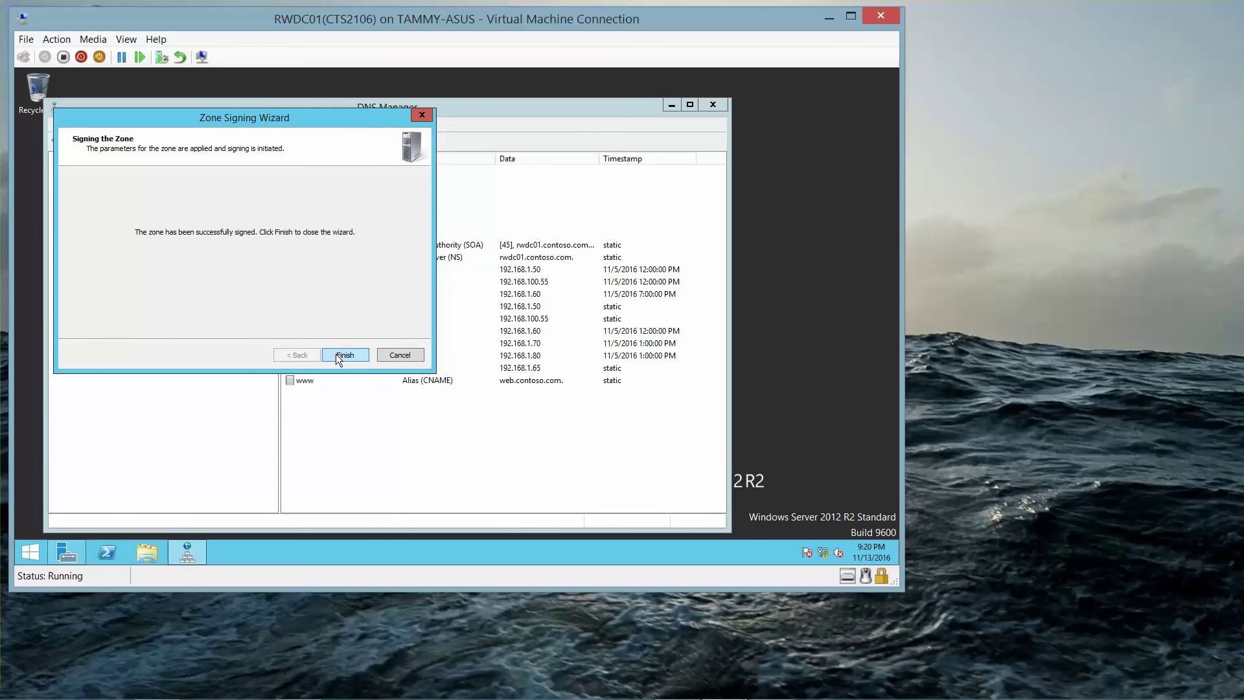
{"action": "left_click", "coordinate": [336, 354]}
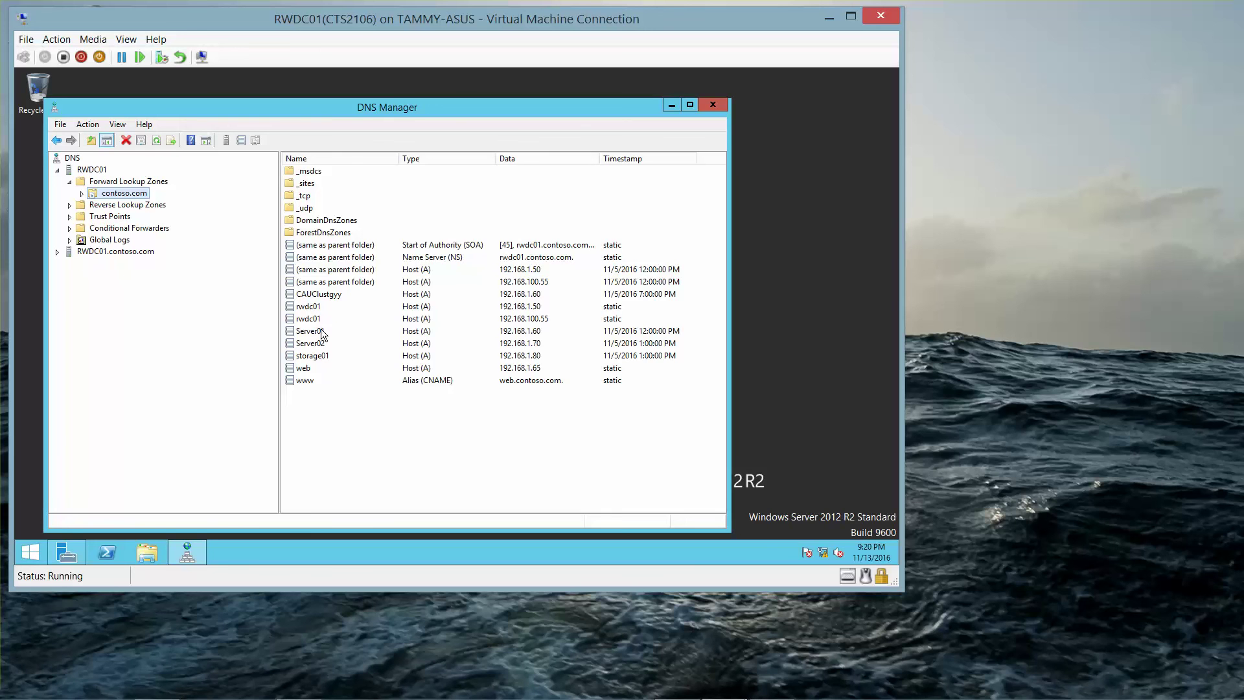
- Refresh contoso.com to display its new RRSIG, DNSKEY and NSEC3 records
{"action": "right_click", "coordinate": [131, 195]}
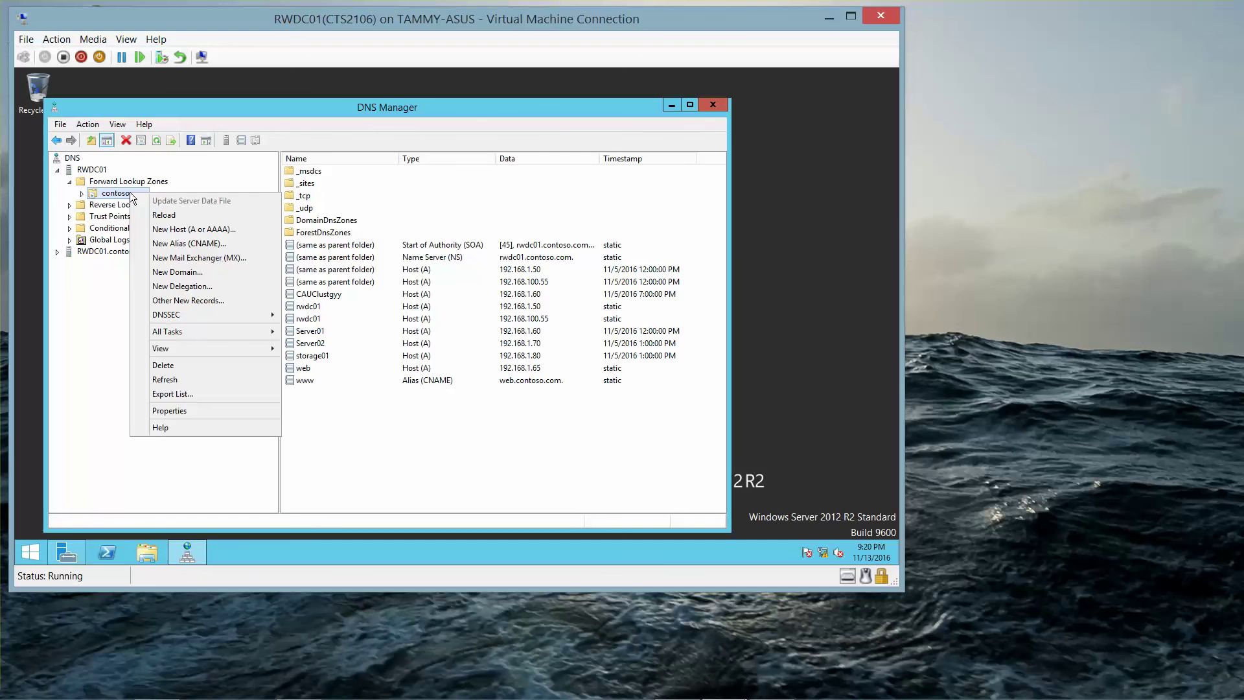
{"action": "left_click", "coordinate": [180, 381]}
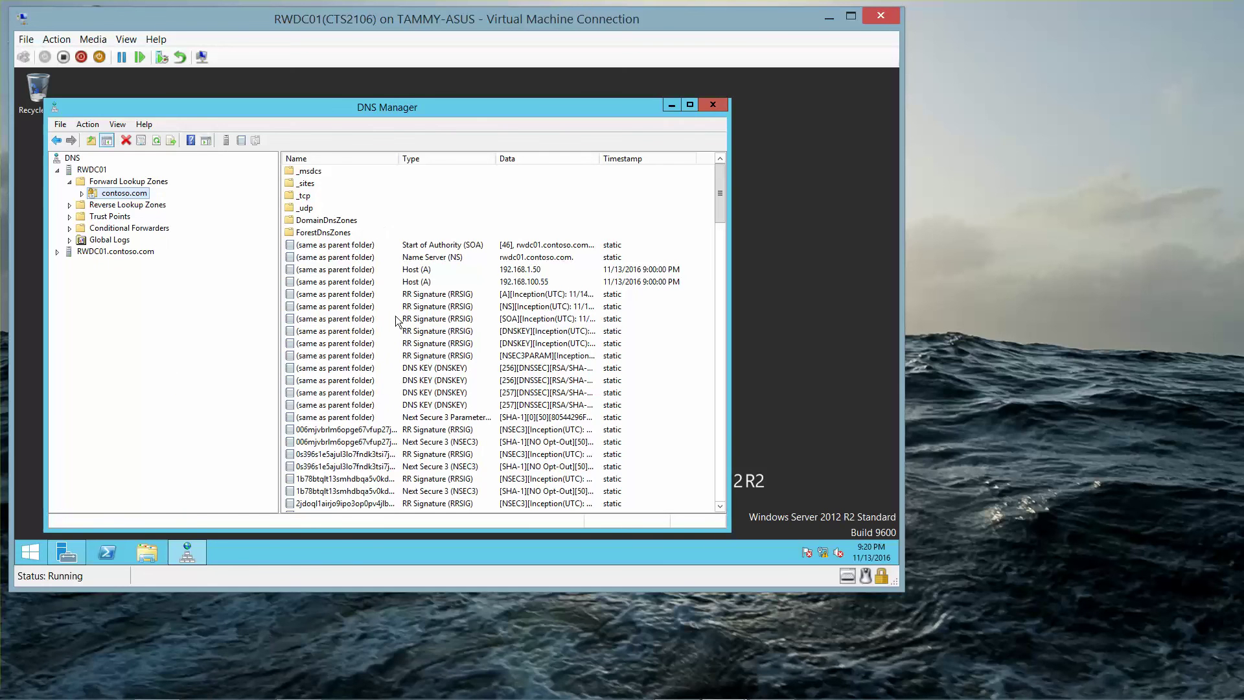